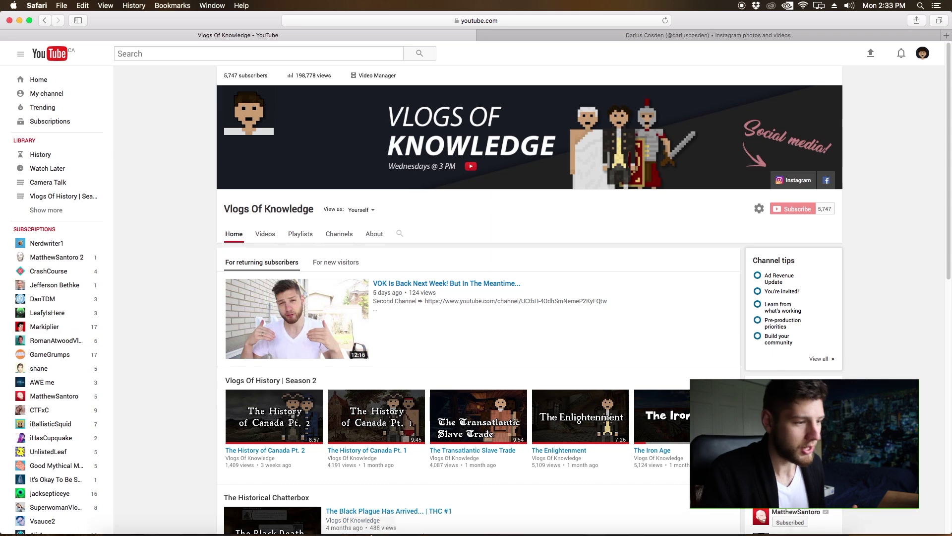
# Switch to Photoshop and make all banner layers from Layer 8 down to Color Fill 1 visible in youtube.png
pyautogui.moveTo(318, 529)
pyautogui.click(263, 516)
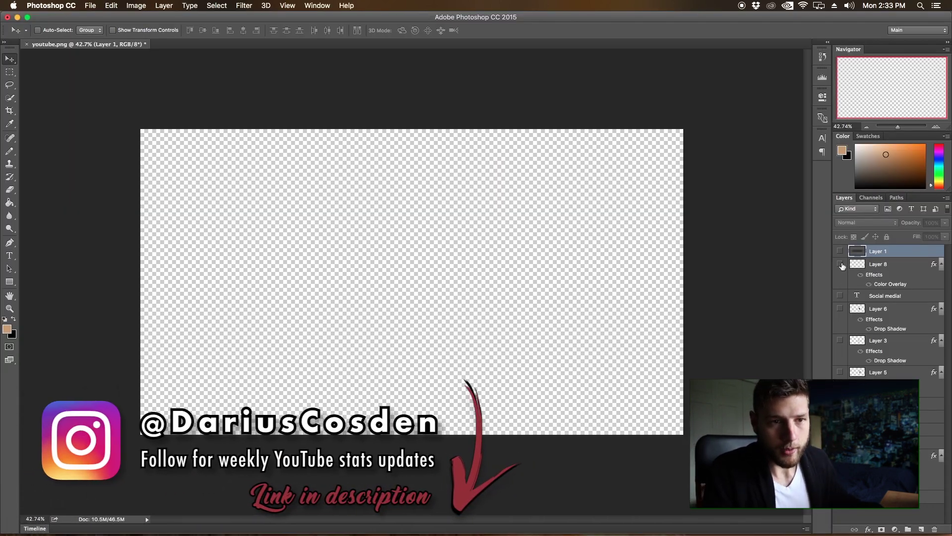
pyautogui.moveTo(842, 266); pyautogui.dragTo(840, 511)
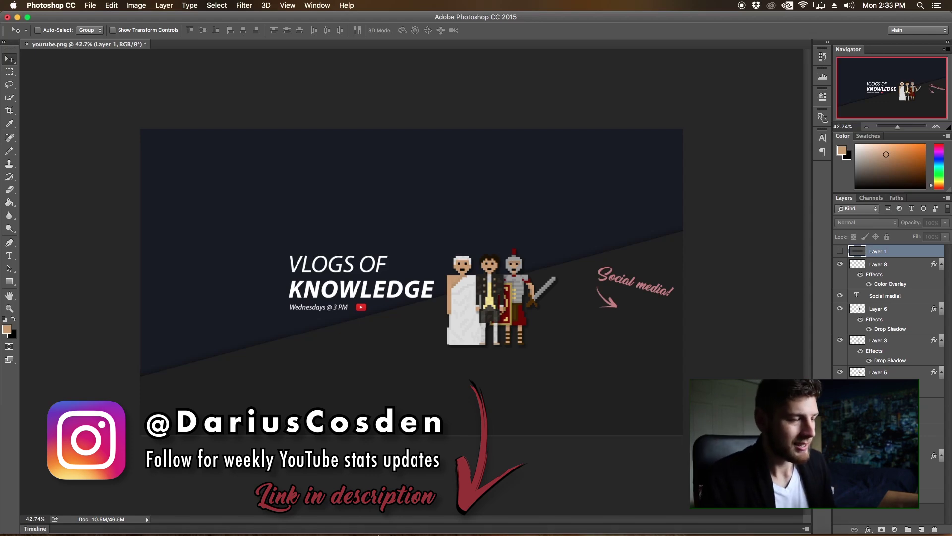
# Switch to Safari to compare the design with the live YouTube channel banner, and return to Photoshop
pyautogui.moveTo(218, 531)
pyautogui.click(207, 513)
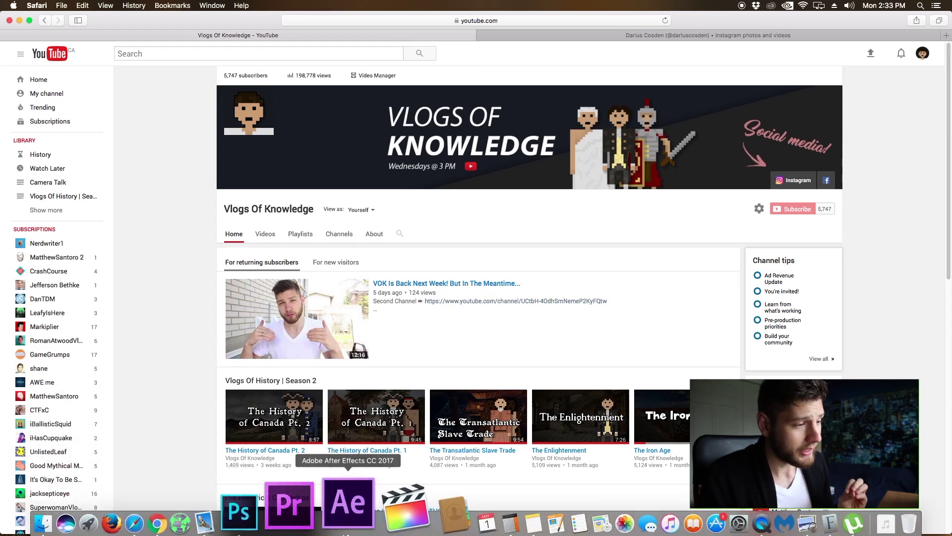
pyautogui.click(304, 520)
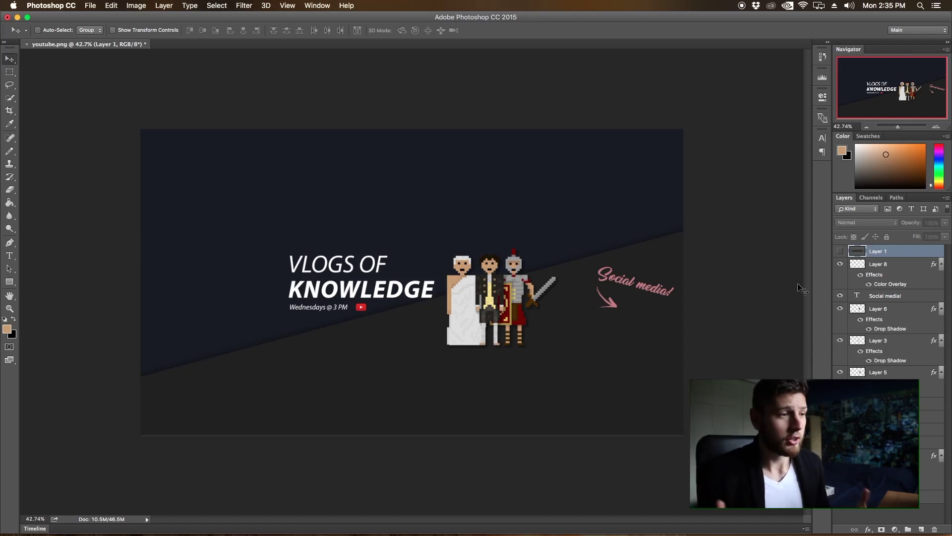
# Hide every visible layer from Layer 8 down through the background fills, leaving an empty canvas
pyautogui.click(840, 263)
pyautogui.click(840, 295)
pyautogui.click(840, 309)
pyautogui.click(840, 340)
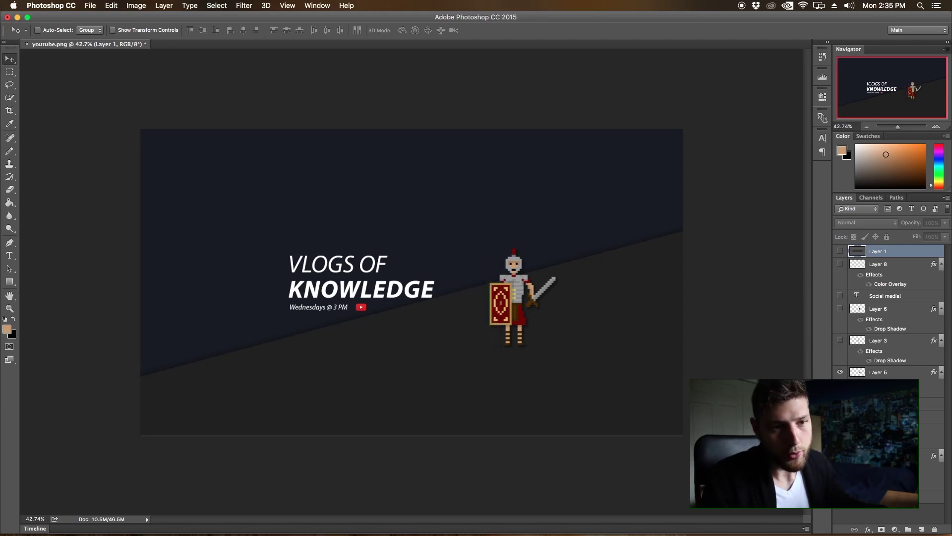
pyautogui.click(840, 372)
pyautogui.click(840, 404)
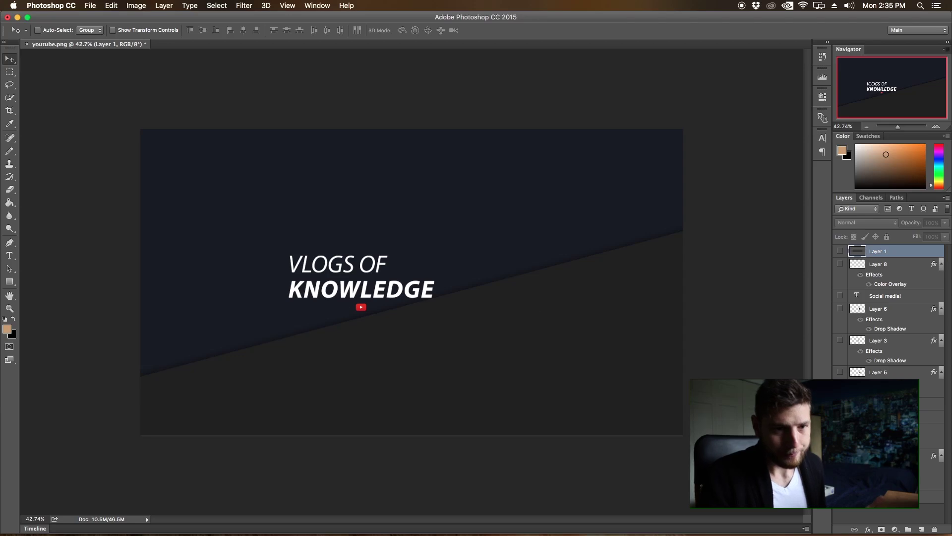
pyautogui.click(840, 416)
pyautogui.click(840, 429)
pyautogui.click(840, 442)
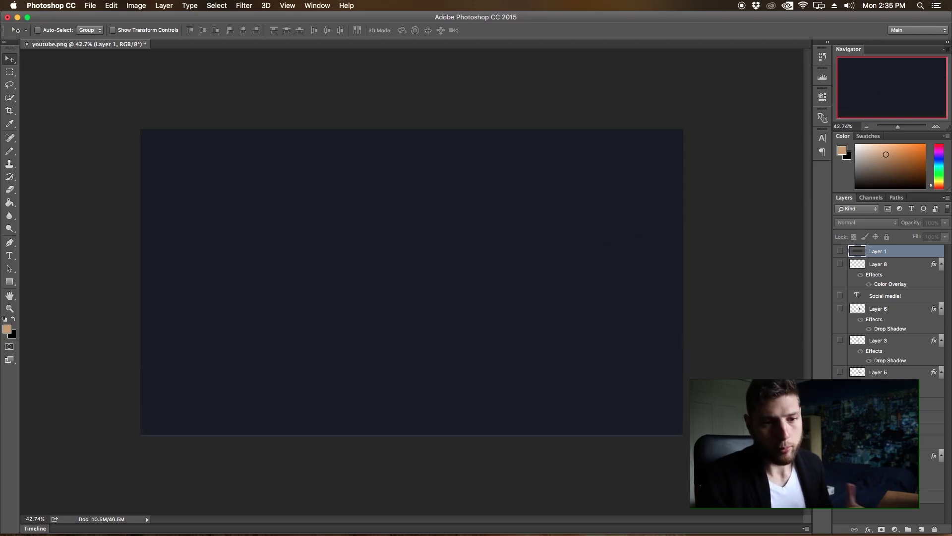
pyautogui.click(840, 455)
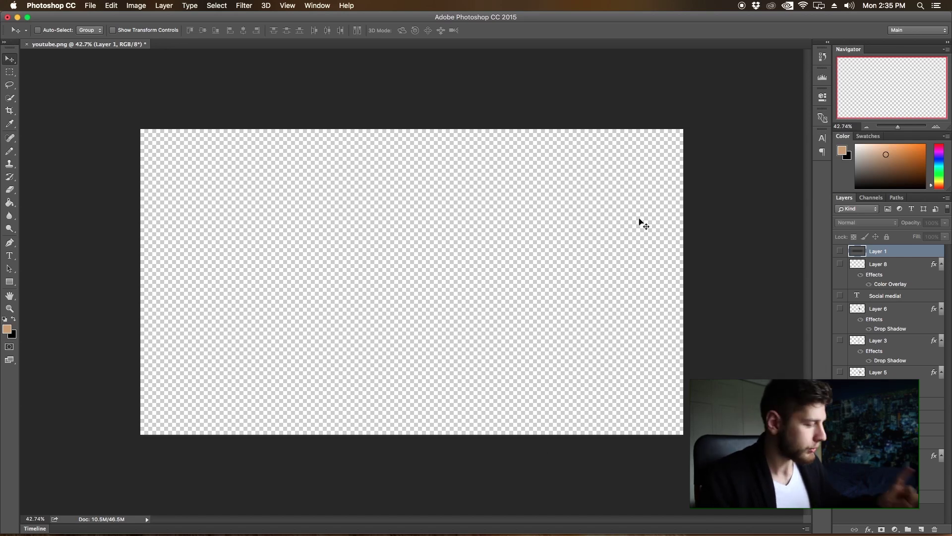
# Check the banner document's pixel dimensions in the Image Size dialog and close it without changing any value
pyautogui.click(137, 6)
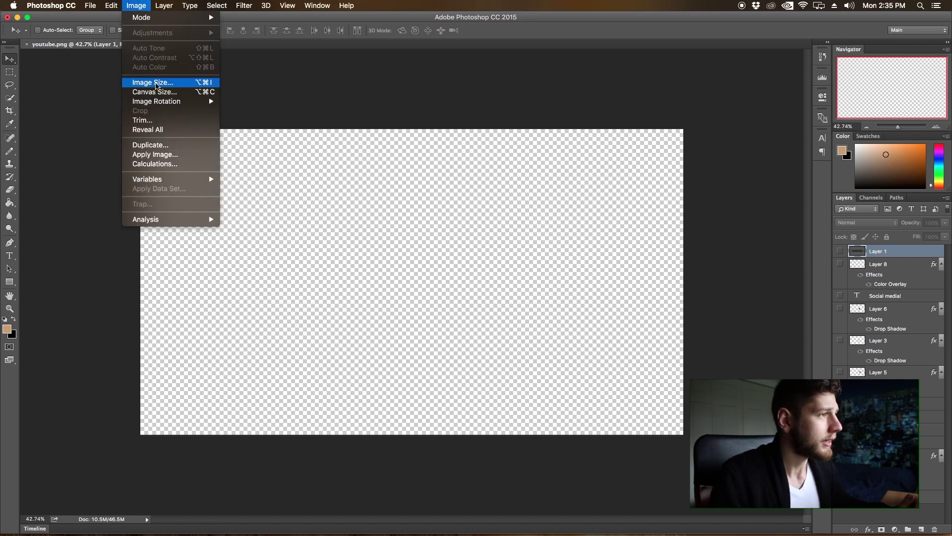
pyautogui.click(156, 86)
pyautogui.click(141, 6)
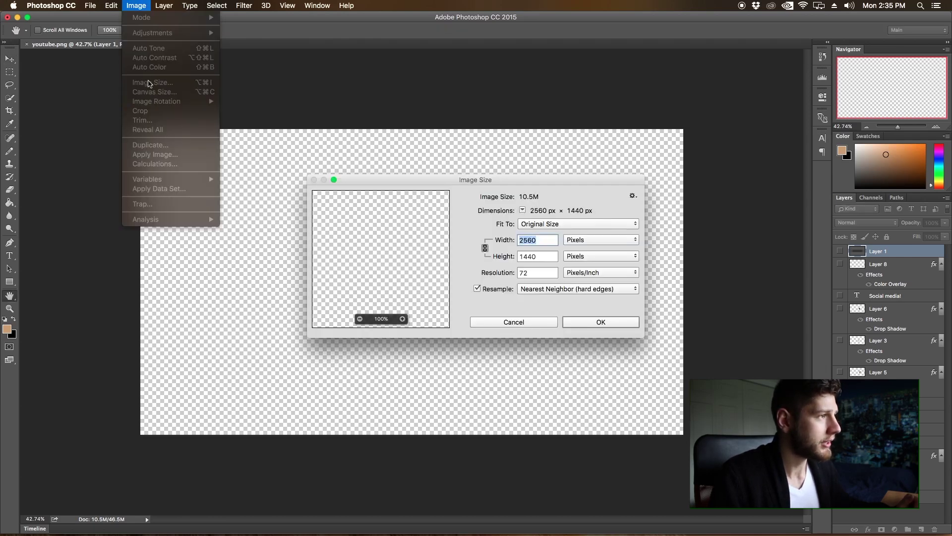
pyautogui.click(558, 183)
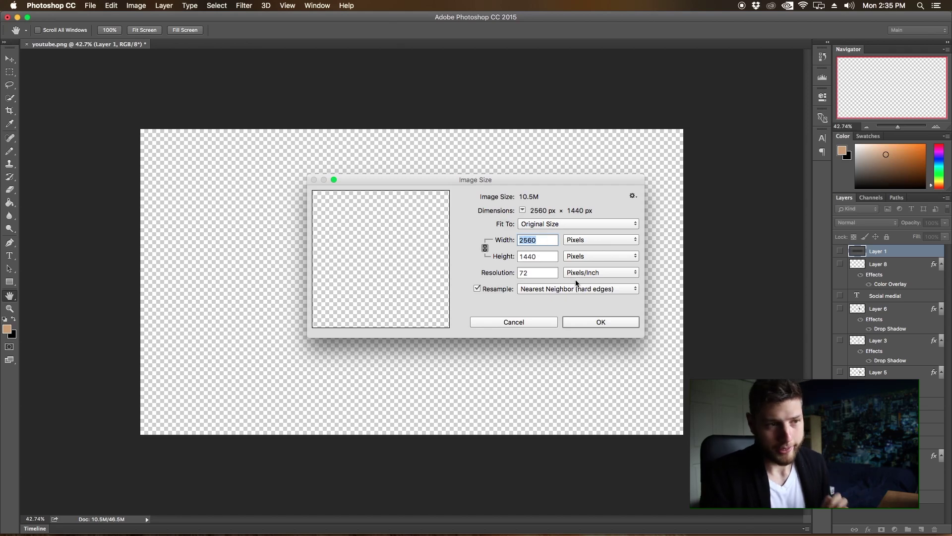
pyautogui.click(609, 323)
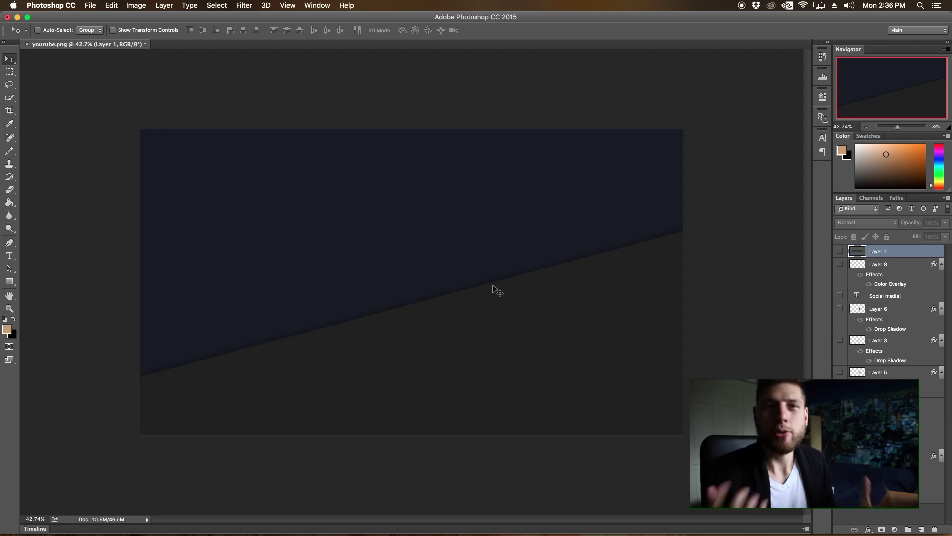
# Toggle the dark diagonal shape off and on over the navy background, and select the Color Fill 1 layer
pyautogui.press('super+z')
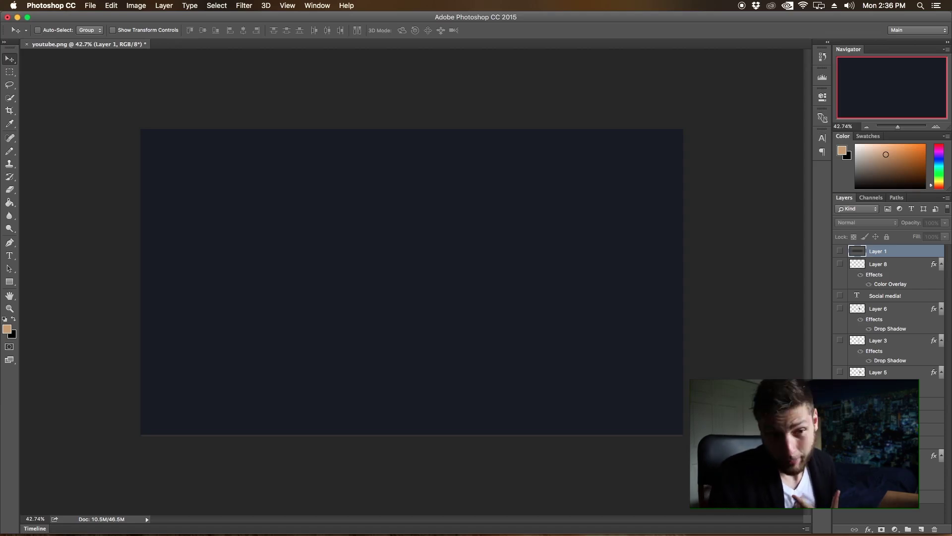
pyautogui.press('super+z')
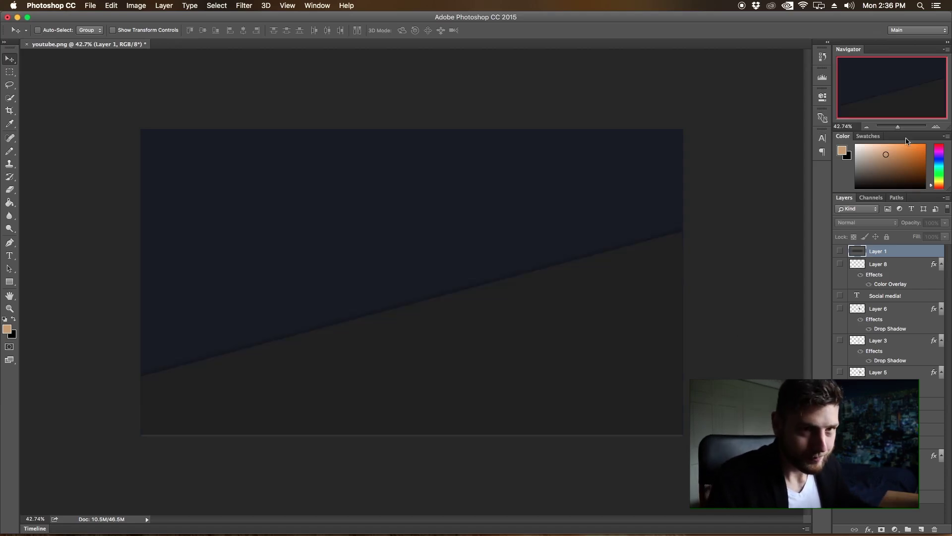
pyautogui.click(920, 499)
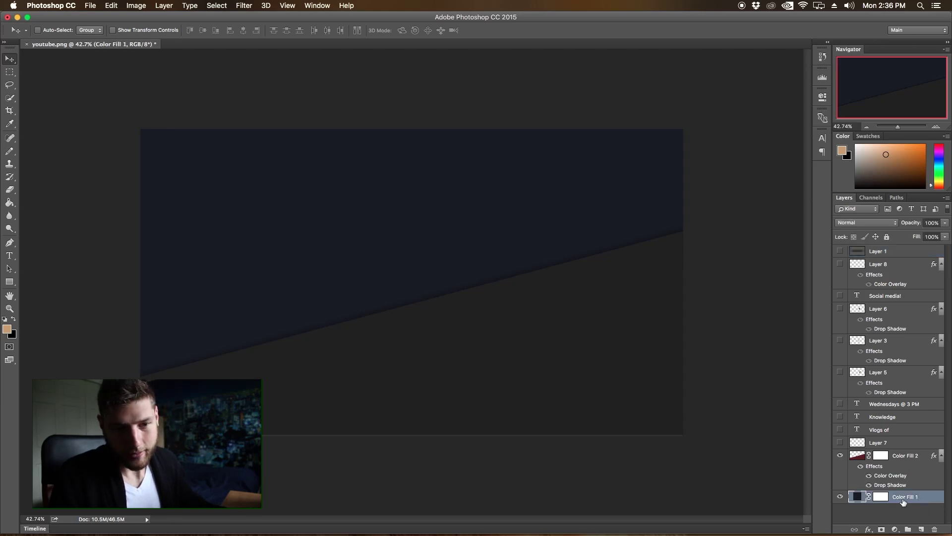
# Try to scale the Color Fill 2 diagonal shape to about 57% and reposition it over the canvas with Free Transform
pyautogui.click(914, 457)
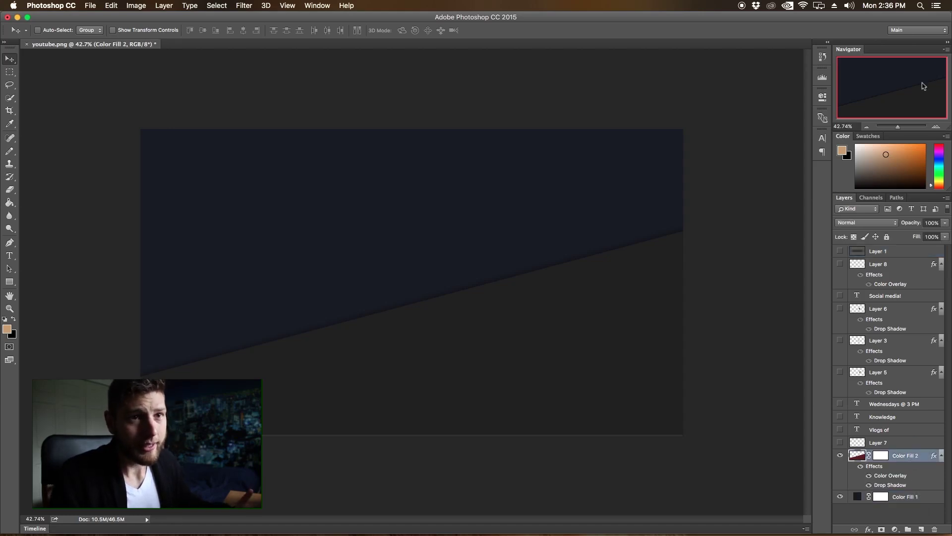
pyautogui.click(899, 128)
pyautogui.moveTo(899, 128); pyautogui.dragTo(896, 128)
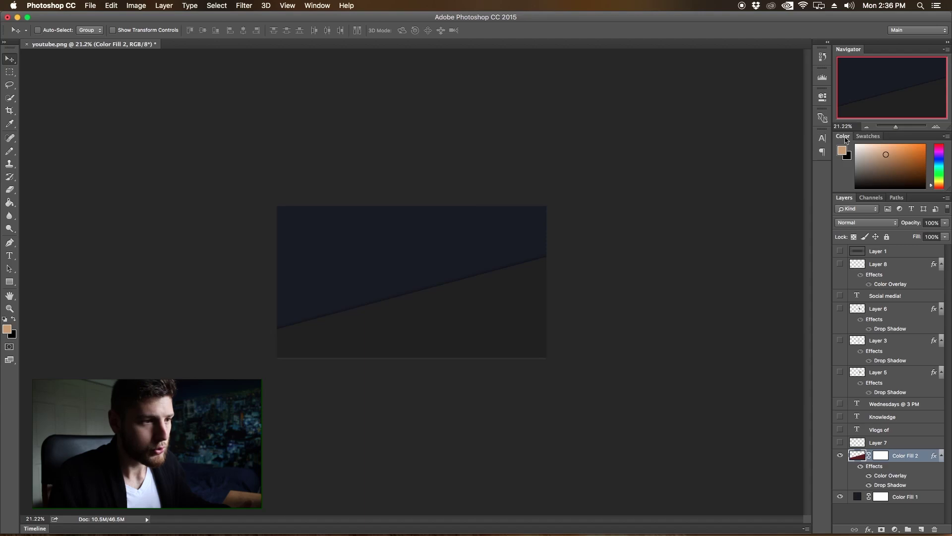
pyautogui.press('super+t')
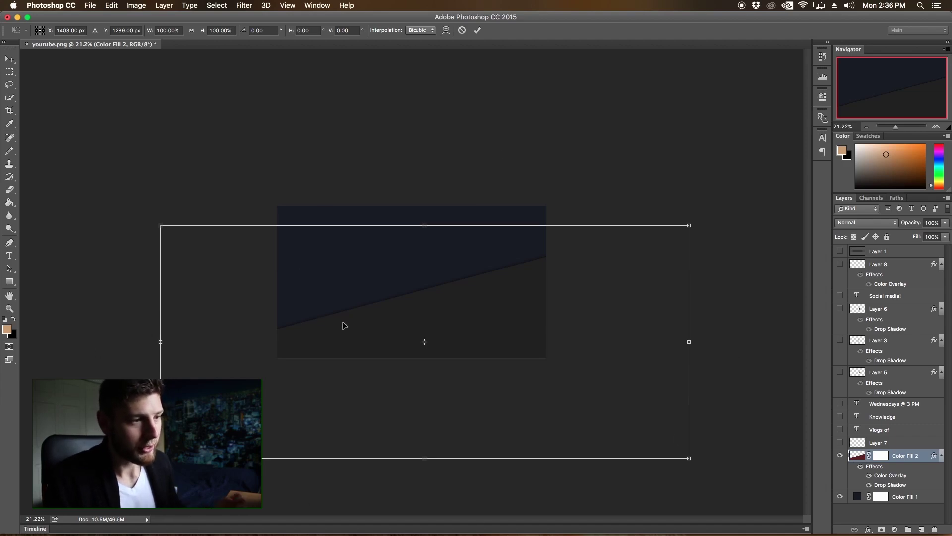
pyautogui.moveTo(160, 225); pyautogui.dragTo(386, 326)
pyautogui.moveTo(457, 383); pyautogui.dragTo(294, 285)
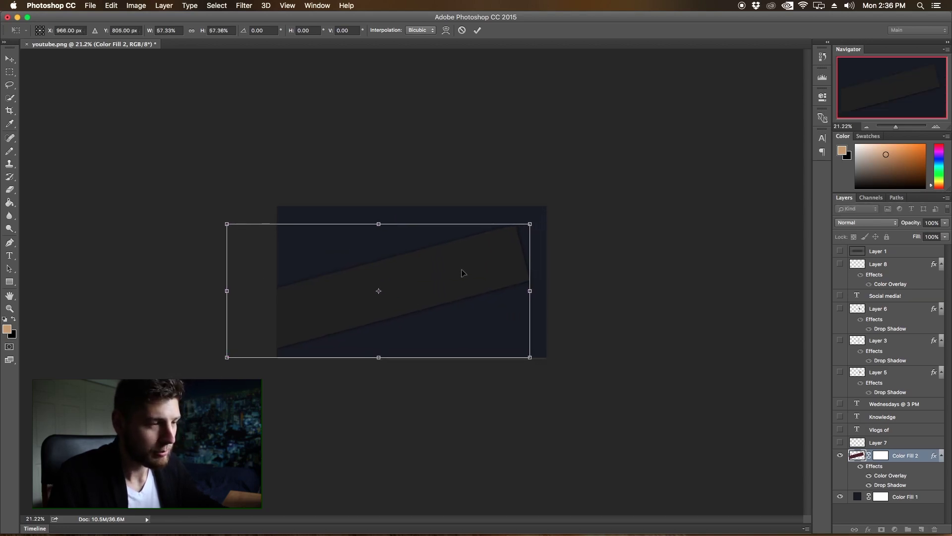
# Undo the scaling and moving of the Color Fill 2 shape and leave the transform
pyautogui.press('super+z')
pyautogui.press('super+z')
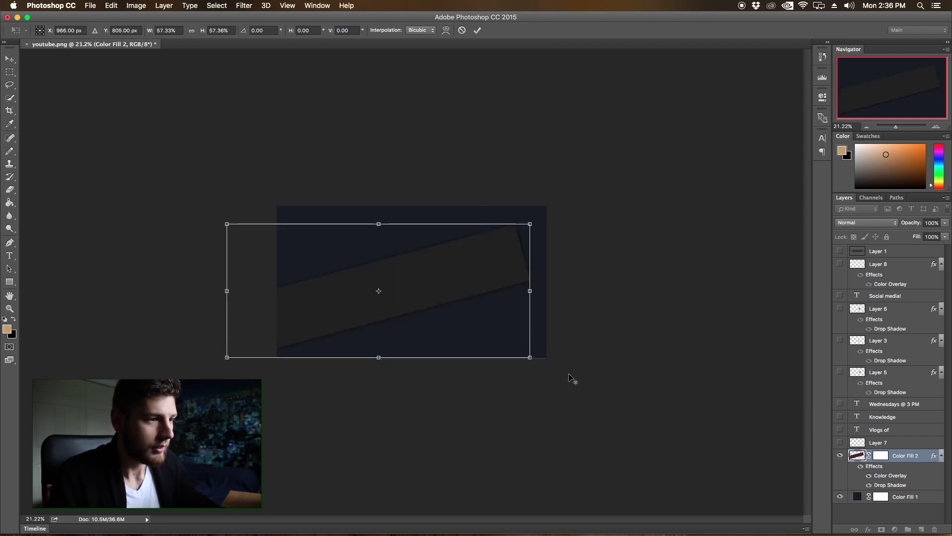
pyautogui.press('super+z')
pyautogui.press('super+z')
pyautogui.press('super+z')
pyautogui.press('super+z')
pyautogui.press('super+z')
pyautogui.click(10, 59)
pyautogui.click(435, 189)
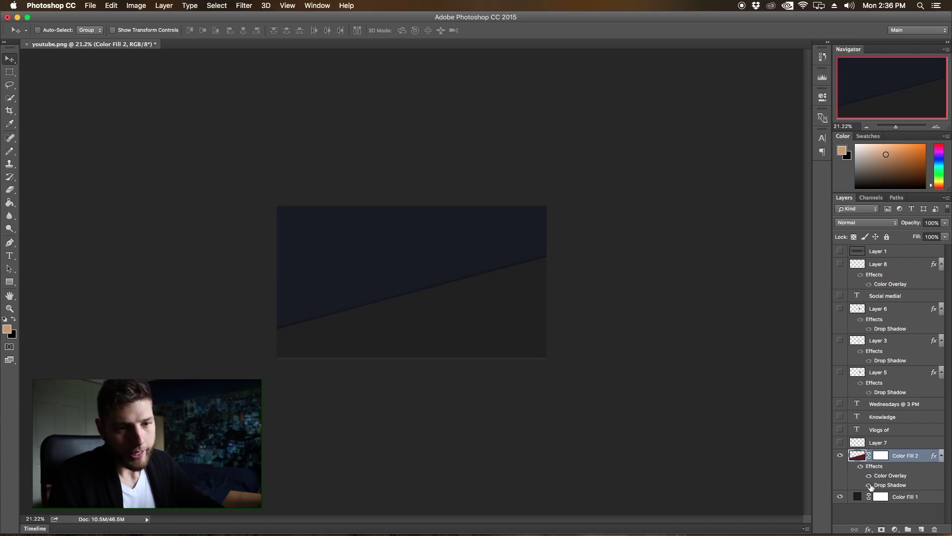
# Toggle the Color Fill 2 drop shadow off and on to compare the diagonal edge
pyautogui.click(869, 485)
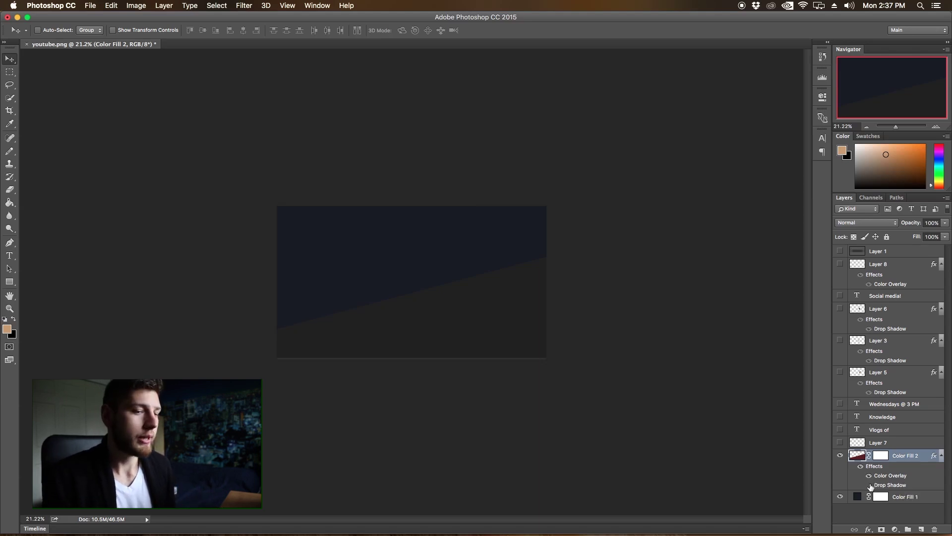
pyautogui.moveTo(895, 127); pyautogui.dragTo(898, 128)
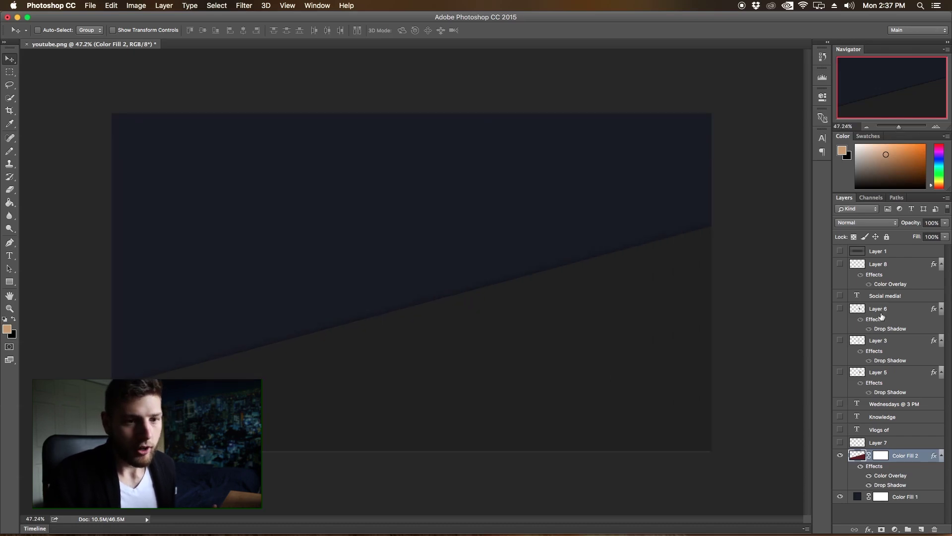
# Show Layer 7 with the YouTube logo and the "Vlogs of", "Knowledge" and "Wednesdays @ 3 PM" text layers, and select Layer 7
pyautogui.click(840, 443)
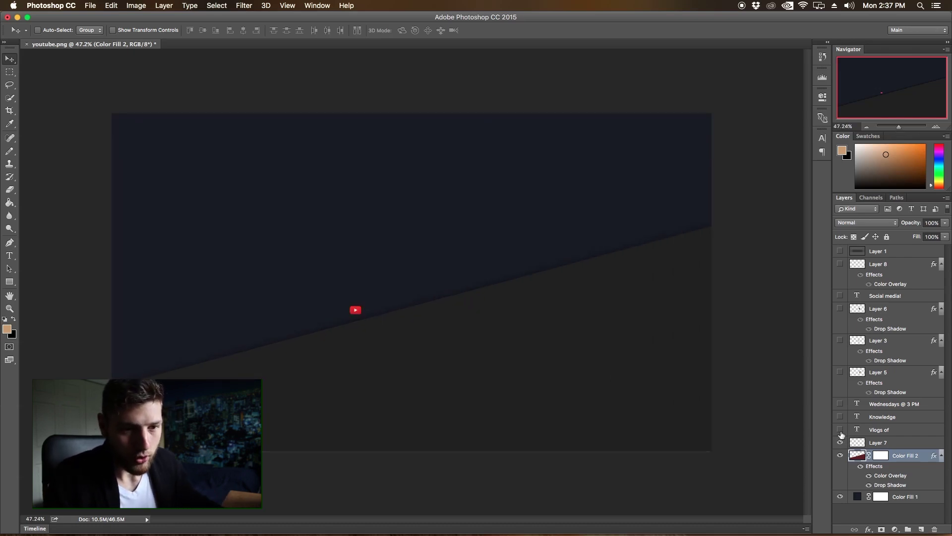
pyautogui.click(840, 429)
pyautogui.click(840, 416)
pyautogui.click(840, 404)
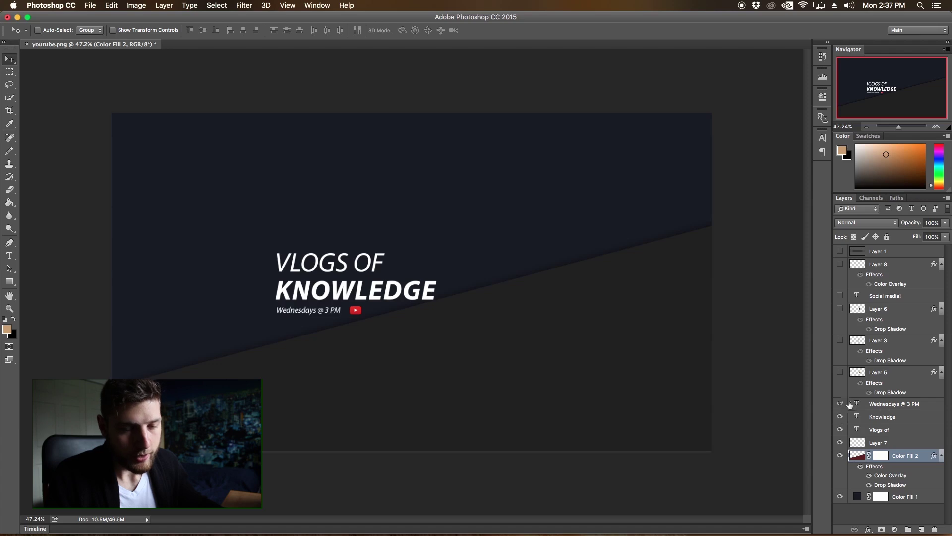
pyautogui.click(912, 405)
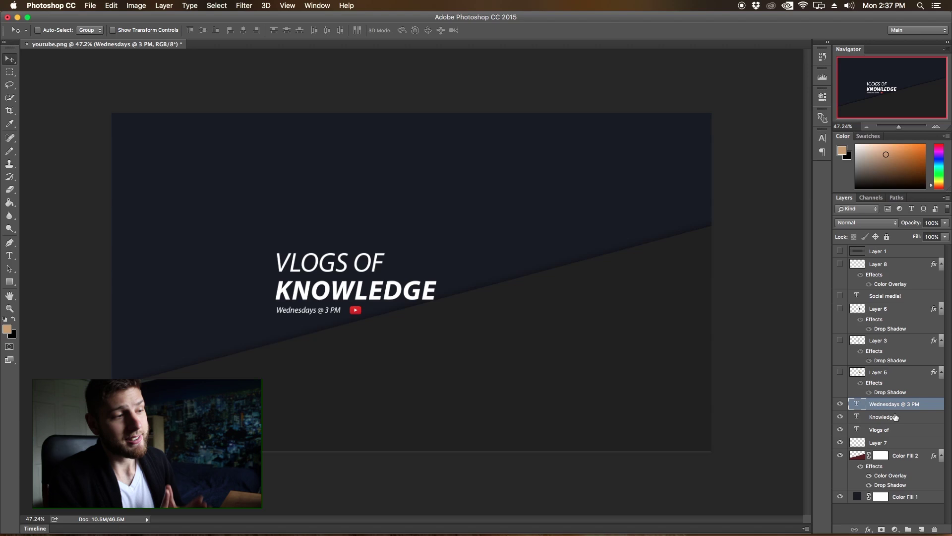
pyautogui.click(889, 443)
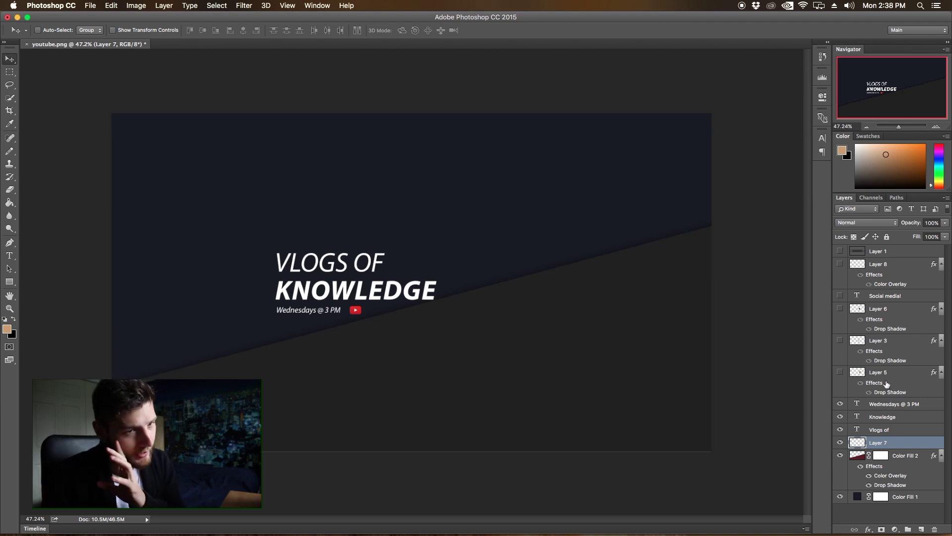
# Show the three pixel characters on Layer 5, Layer 3 and Layer 6, and select each layer in turn
pyautogui.click(840, 372)
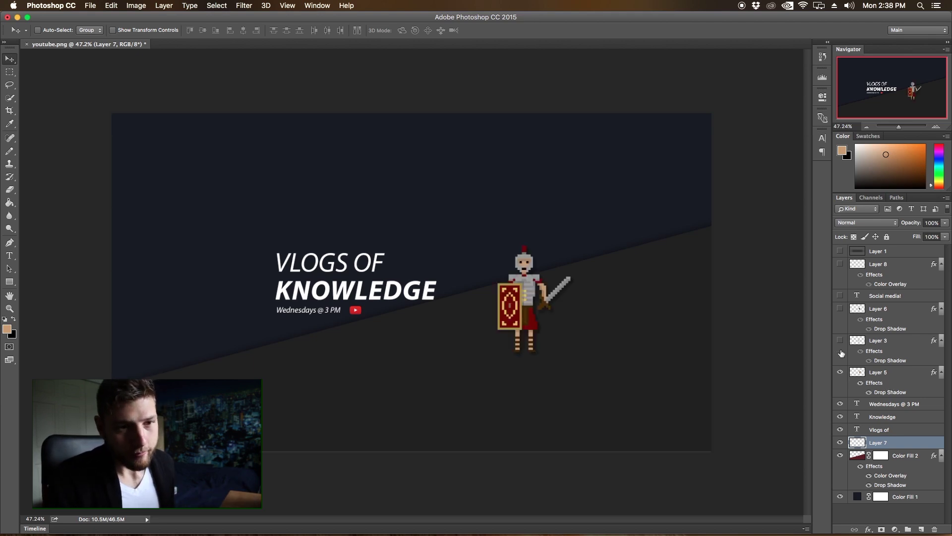
pyautogui.click(840, 309)
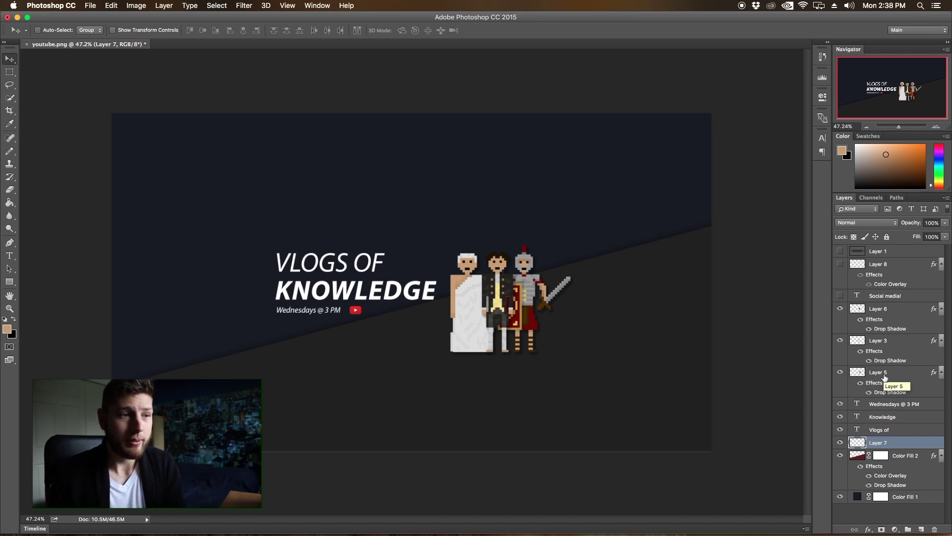
pyautogui.click(901, 373)
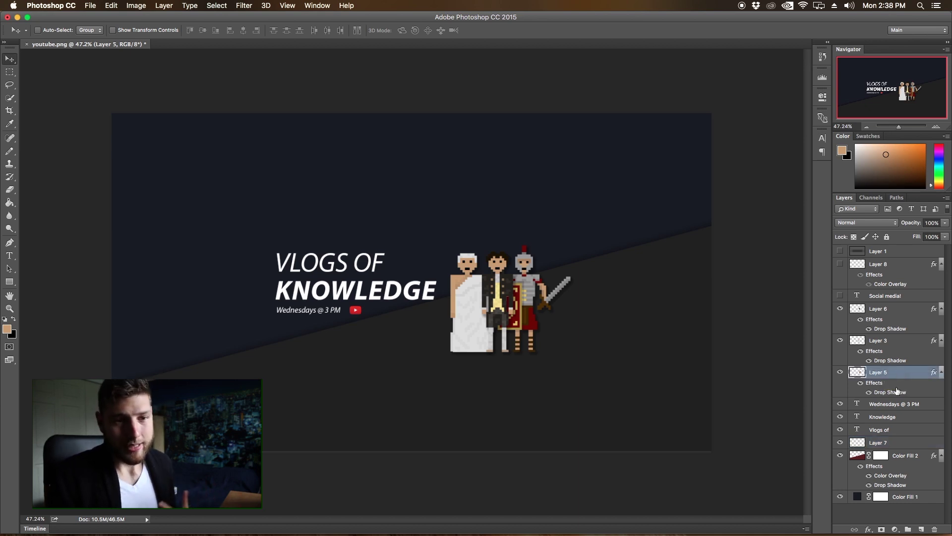
pyautogui.click(894, 360)
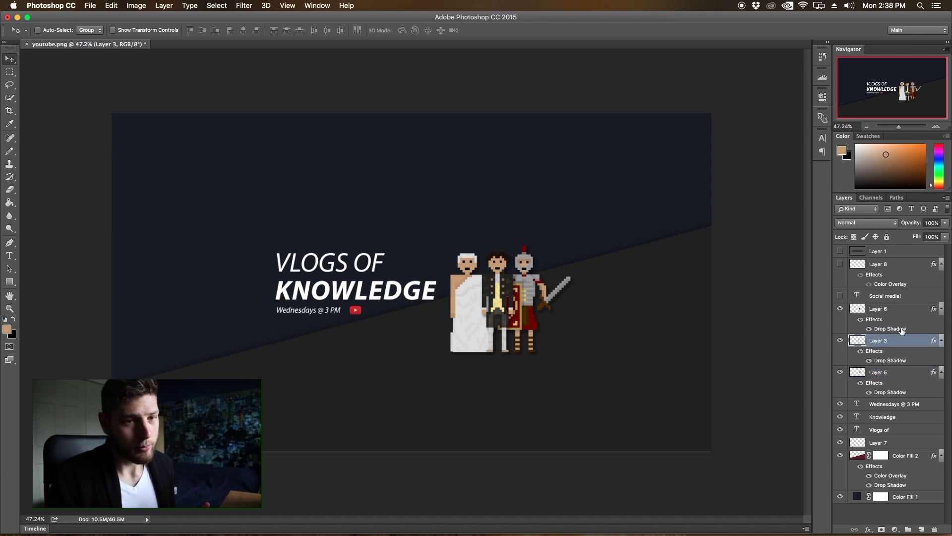
pyautogui.click(901, 330)
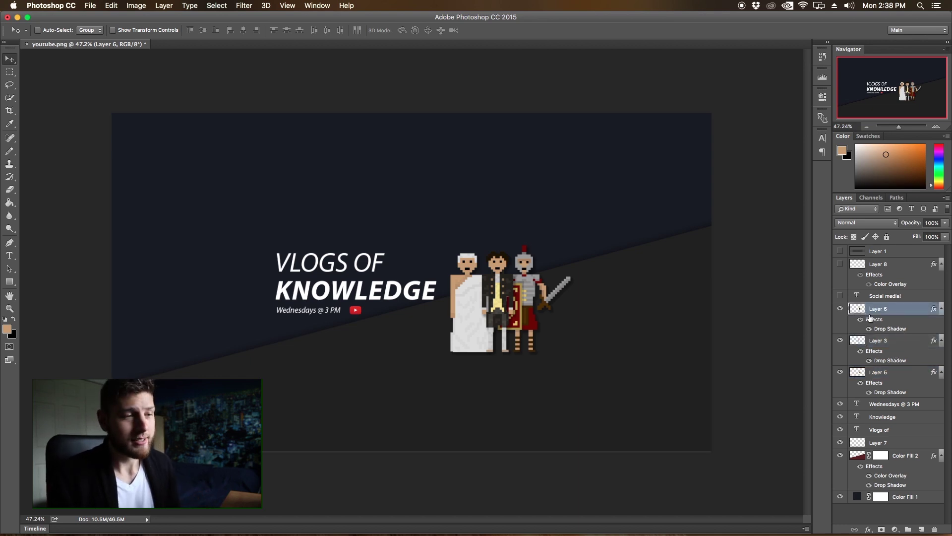
# Show the "Social media!" text and the arrow on Layer 8, and select the text layer
pyautogui.click(840, 296)
pyautogui.click(840, 265)
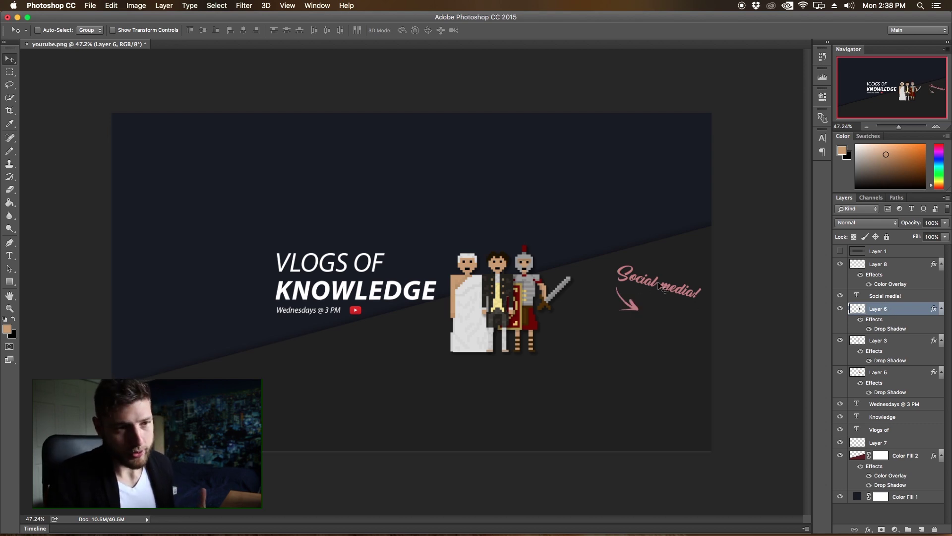
pyautogui.click(914, 296)
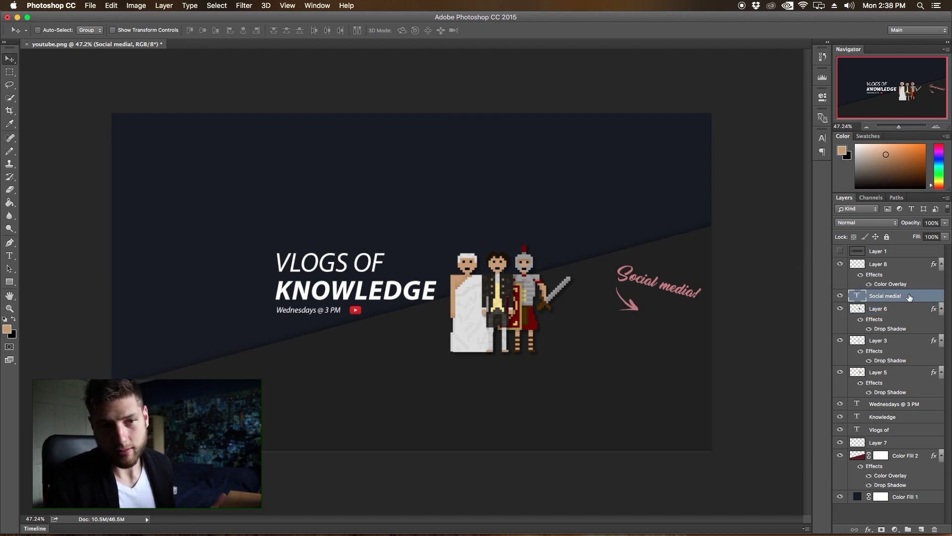
# Toggle the pink Color Overlay on Layer 8's arrow off and on to compare its colours, and close the layer style settings
pyautogui.click(901, 266)
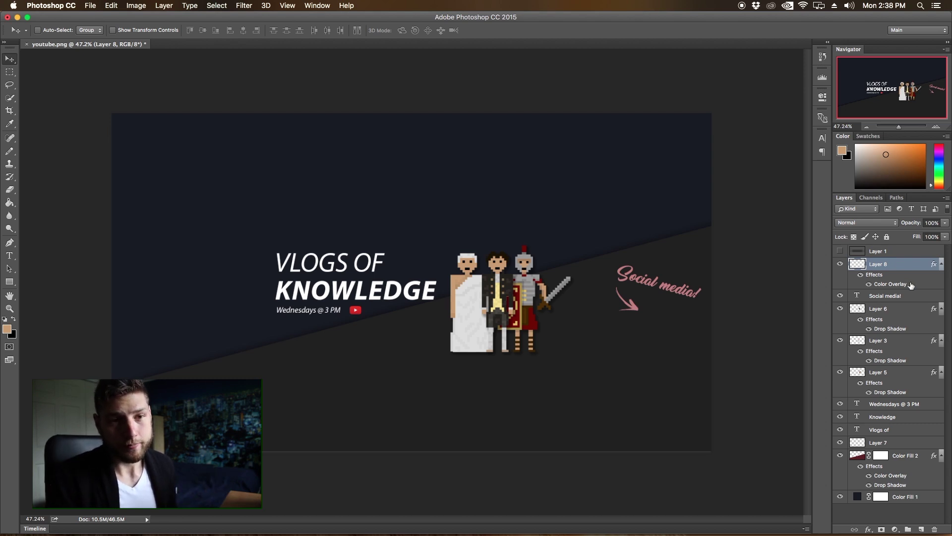
pyautogui.doubleClick(891, 284)
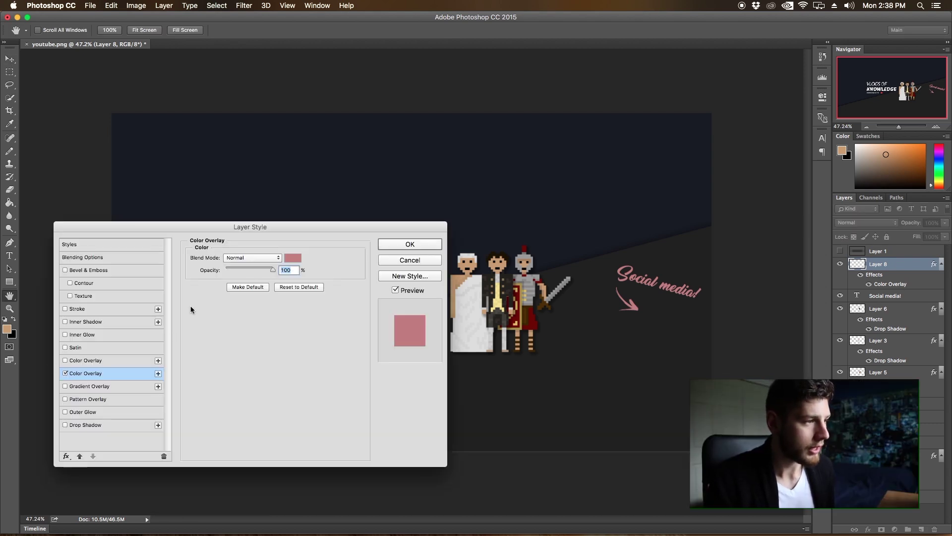
pyautogui.click(66, 374)
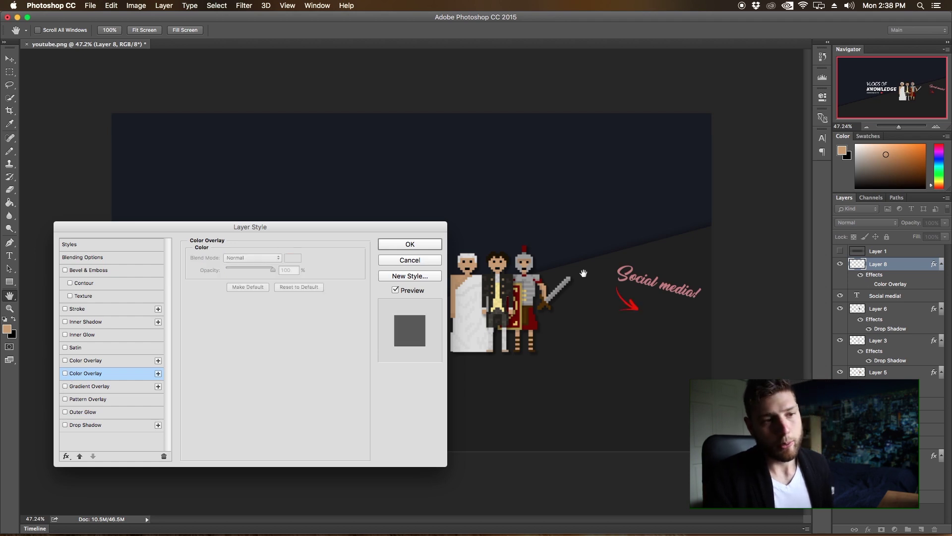
pyautogui.click(65, 373)
pyautogui.click(400, 245)
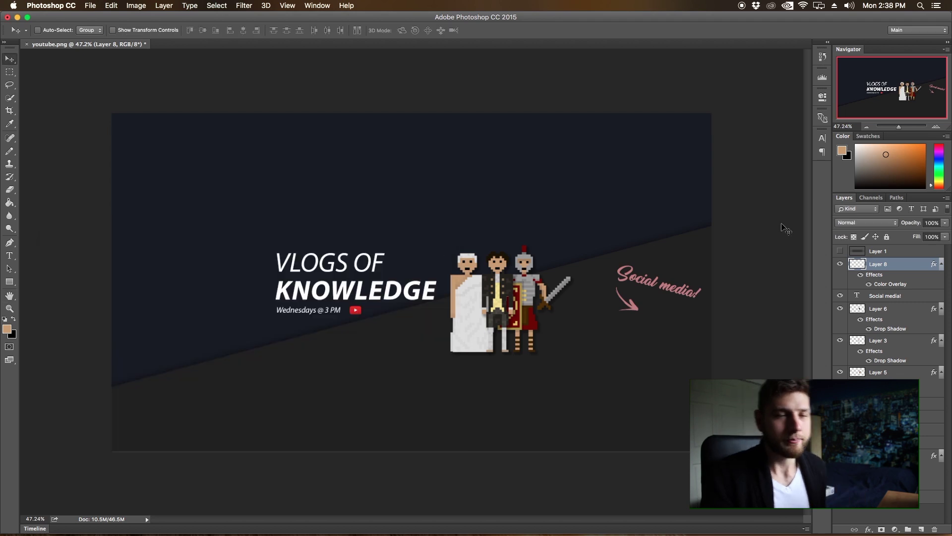